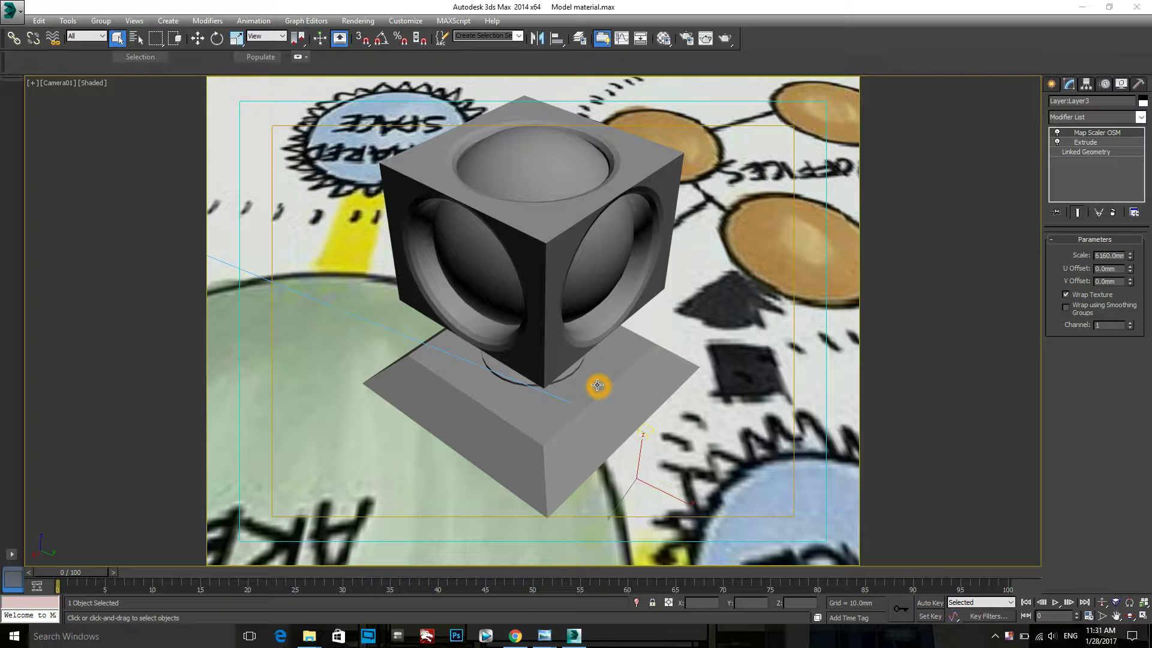
# Step: Convert Material Editor slot 23 from Standard into a VRayMtl
pyautogui.click(660, 42)
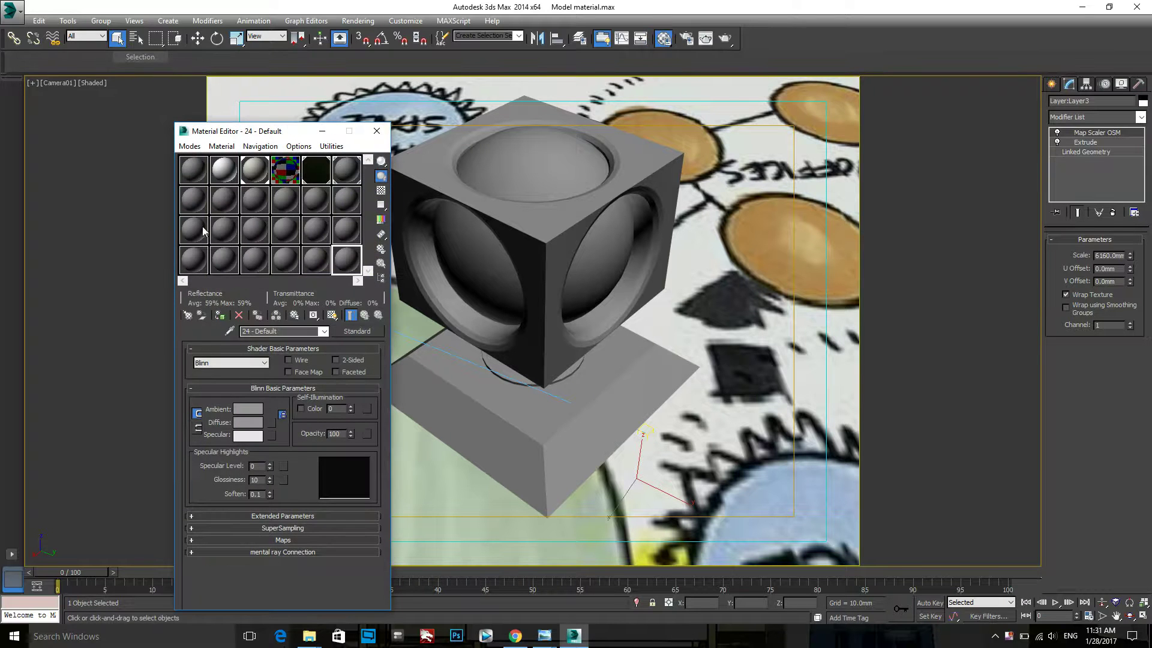
pyautogui.click(318, 259)
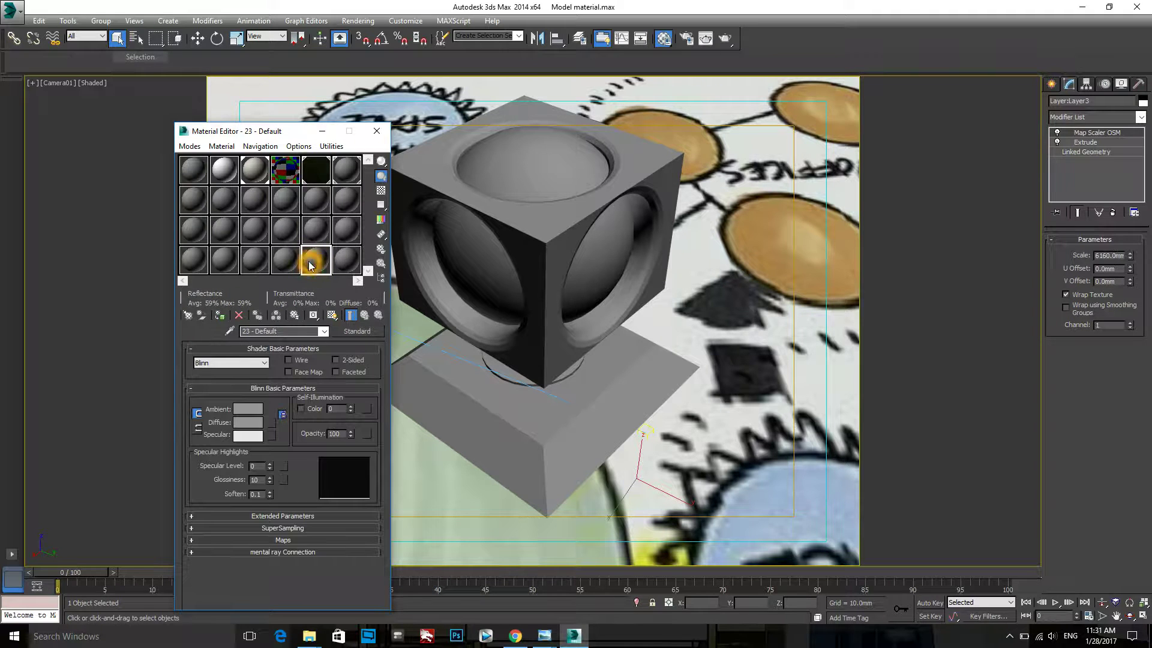
pyautogui.click(358, 332)
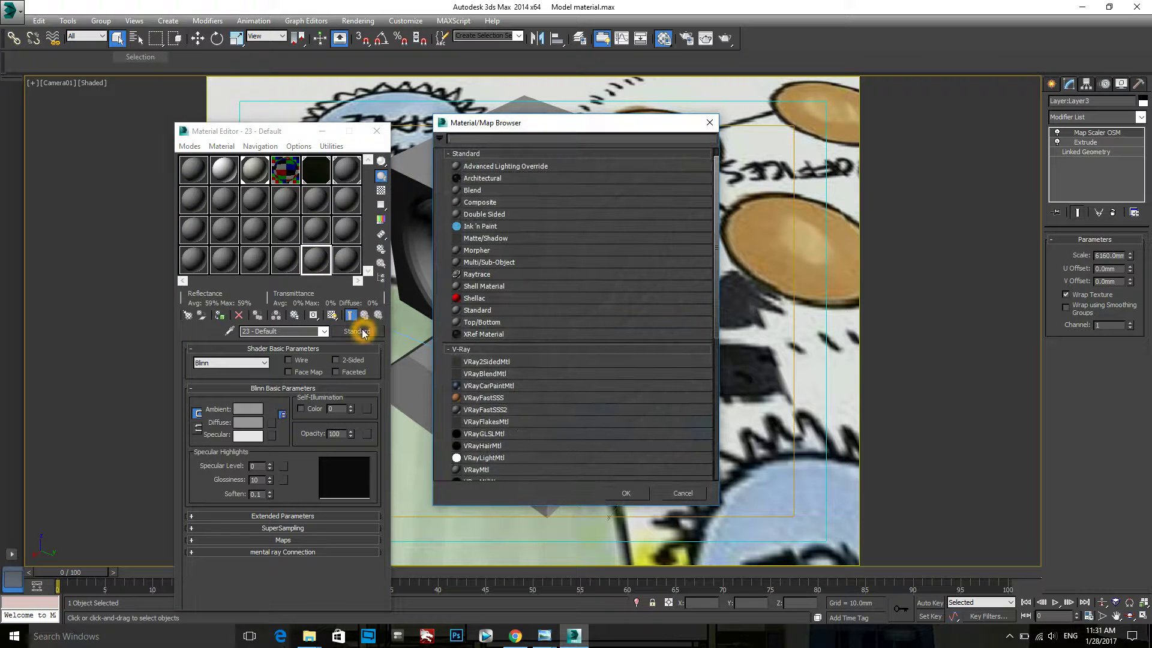
pyautogui.click(508, 469)
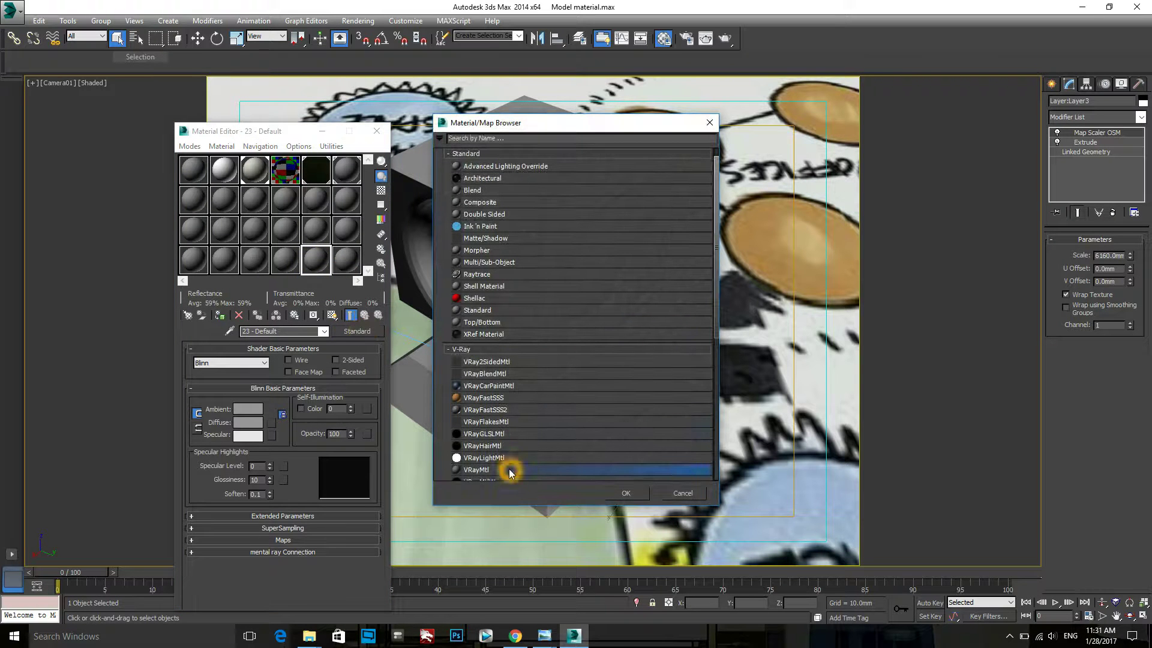
pyautogui.click(628, 492)
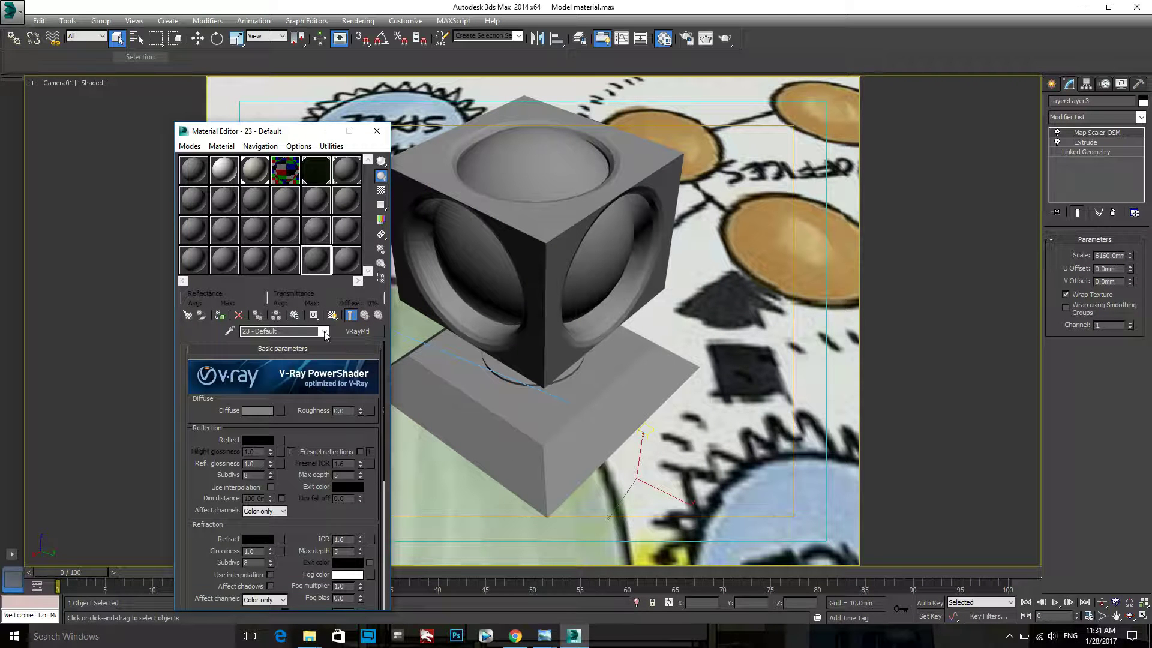
pyautogui.doubleClick(286, 330)
# Step: Rename the VRayMtl to 'glass frosted' and show its enlarged preview
pyautogui.click(165, 321)
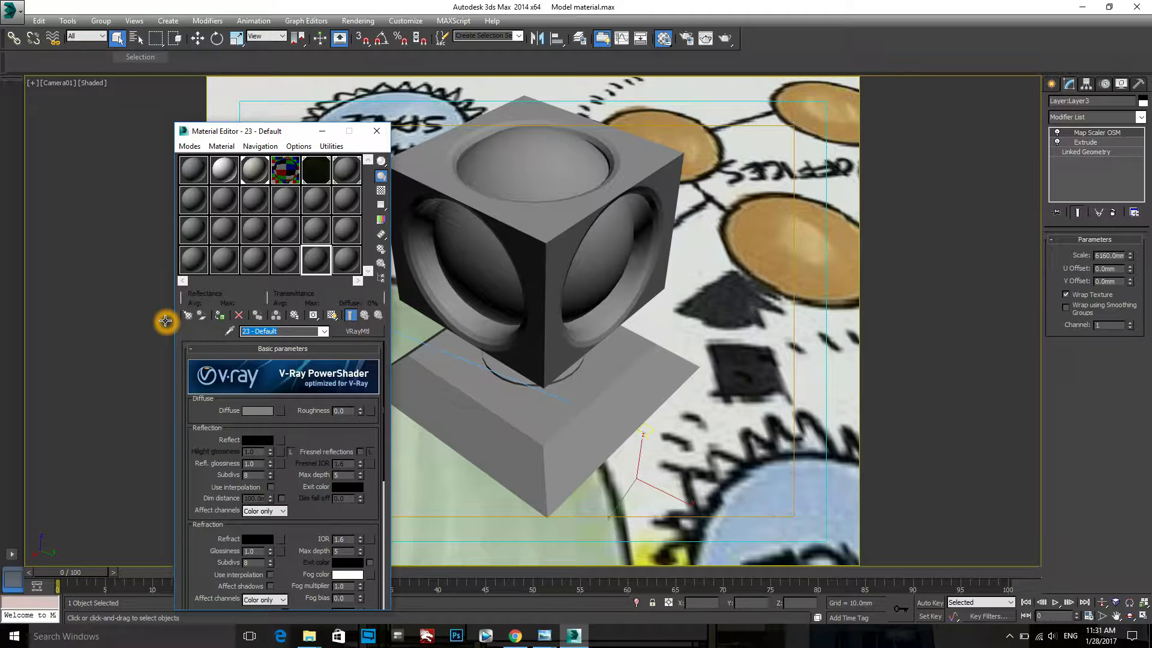
pyautogui.write('glass frosted')
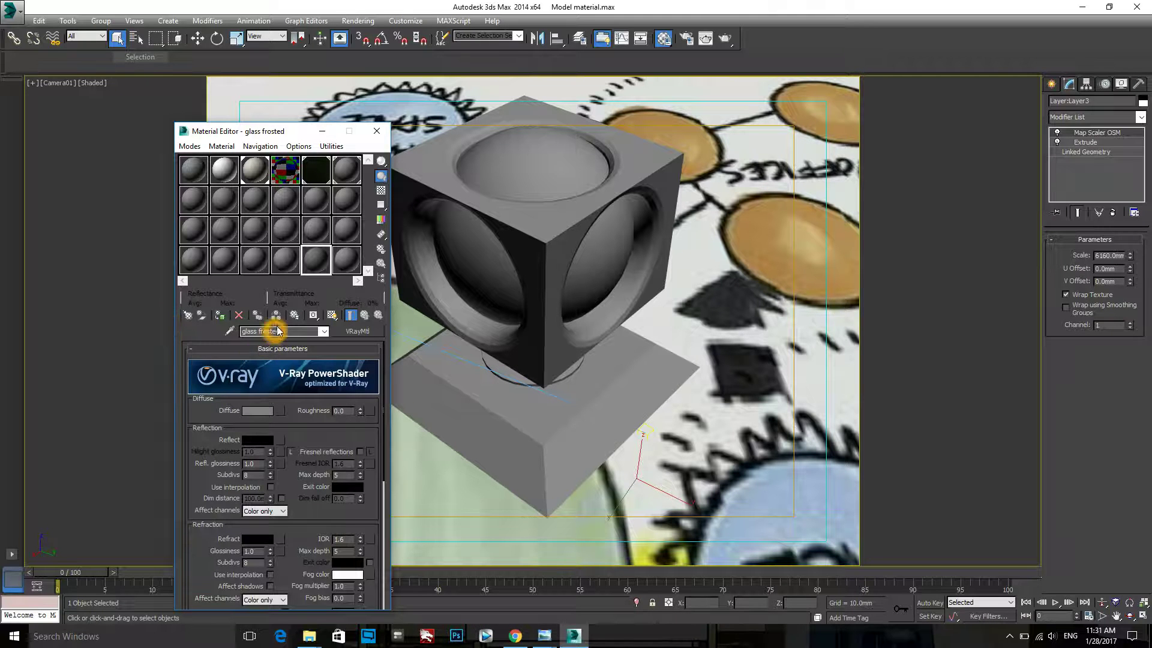
pyautogui.doubleClick(322, 259)
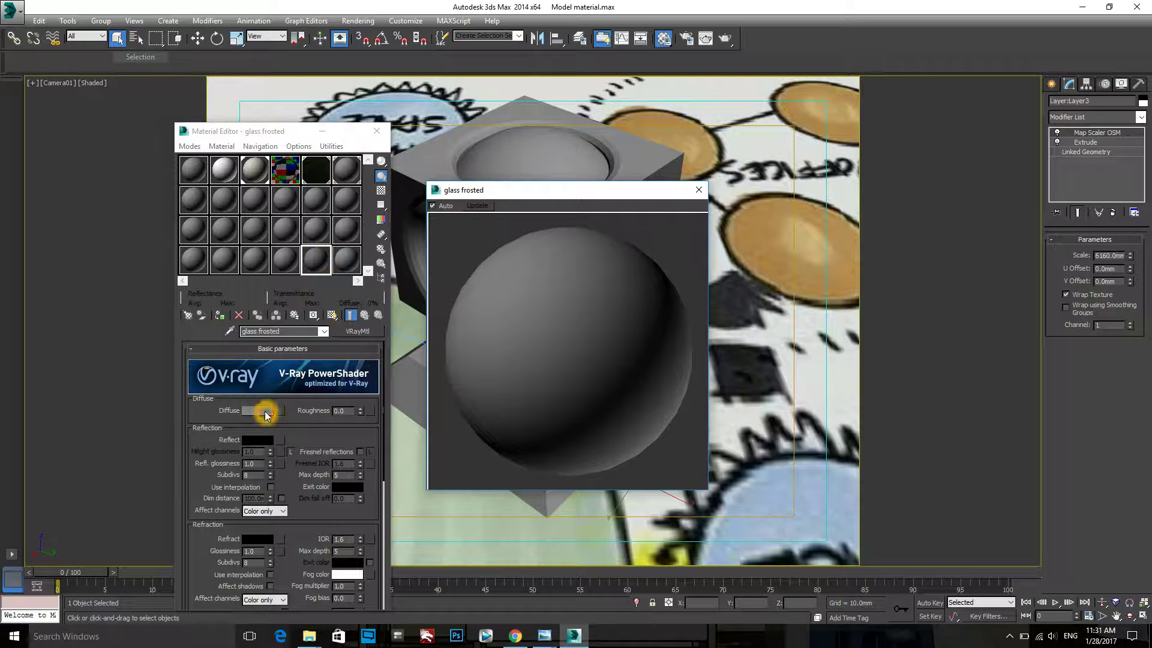
pyautogui.click(256, 412)
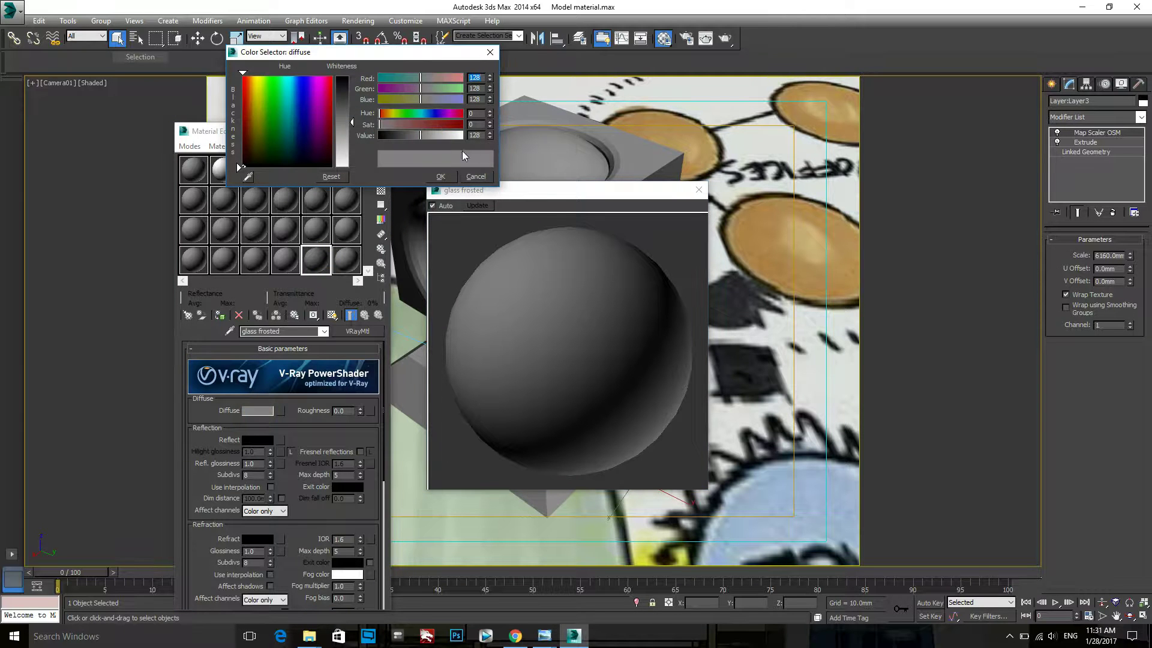
# Step: Set the diffuse colour to black with Value 0
pyautogui.moveTo(481, 140); pyautogui.dragTo(464, 139)
pyautogui.write('0')
pyautogui.click(451, 176)
pyautogui.click(245, 456)
# Step: Set the reflection colour to mid grey (value 148) and enable Fresnel reflections
pyautogui.click(256, 444)
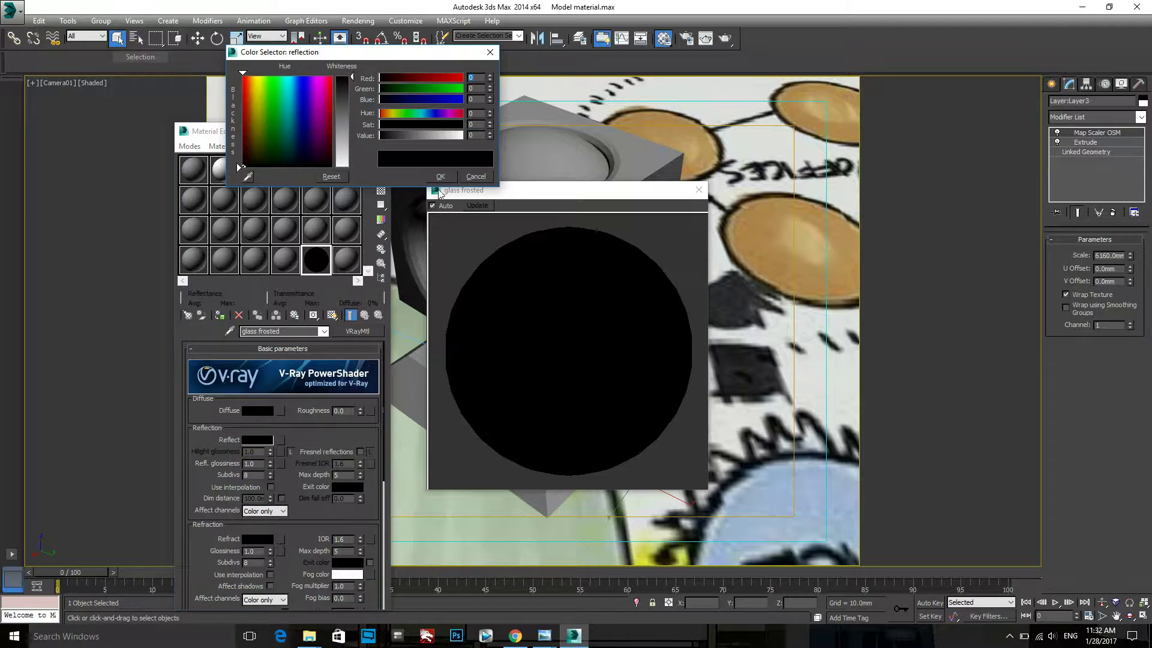
pyautogui.click(477, 133)
pyautogui.click(449, 180)
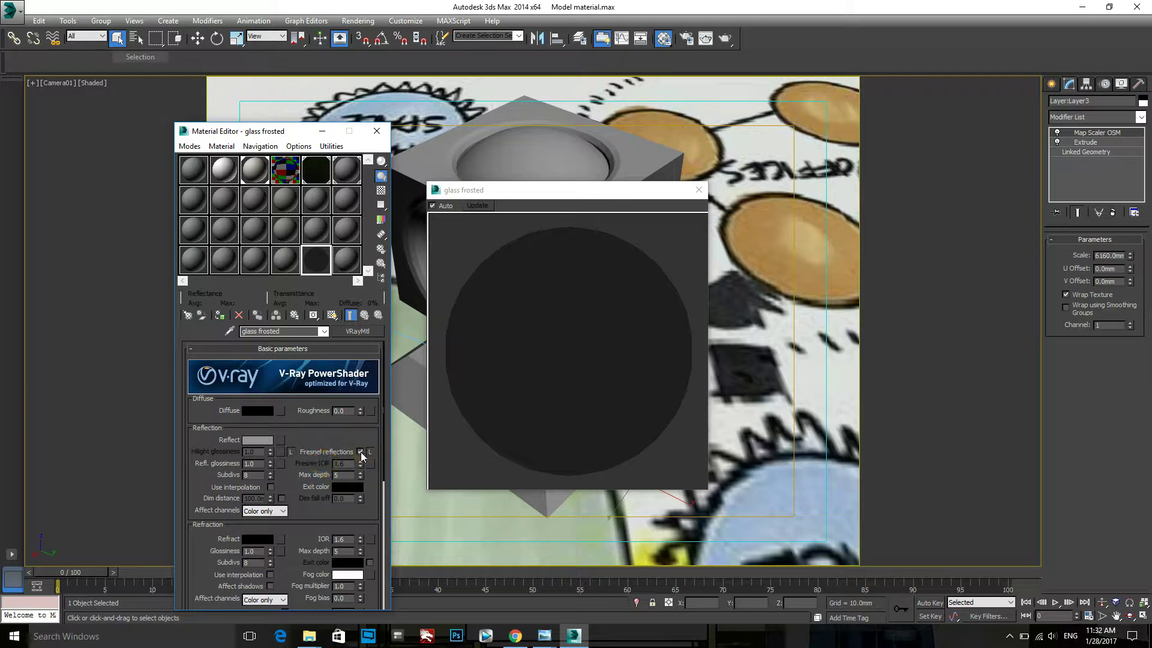
pyautogui.click(360, 452)
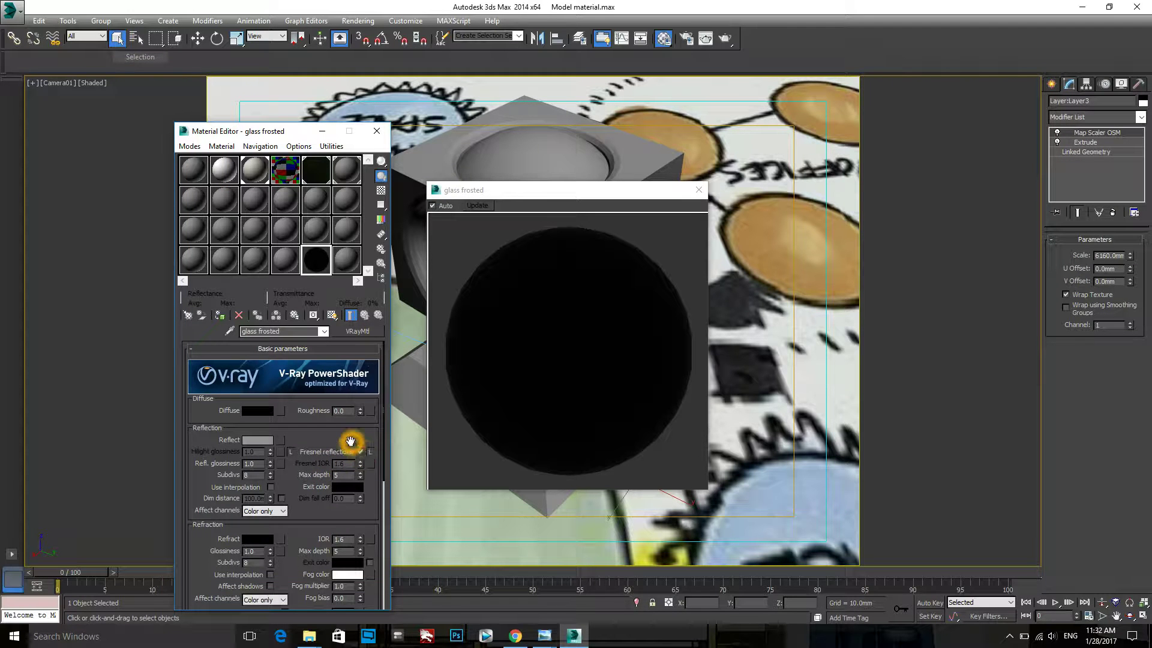
# Step: Show a checkered preview background and set the refraction colour to light grey
pyautogui.click(381, 192)
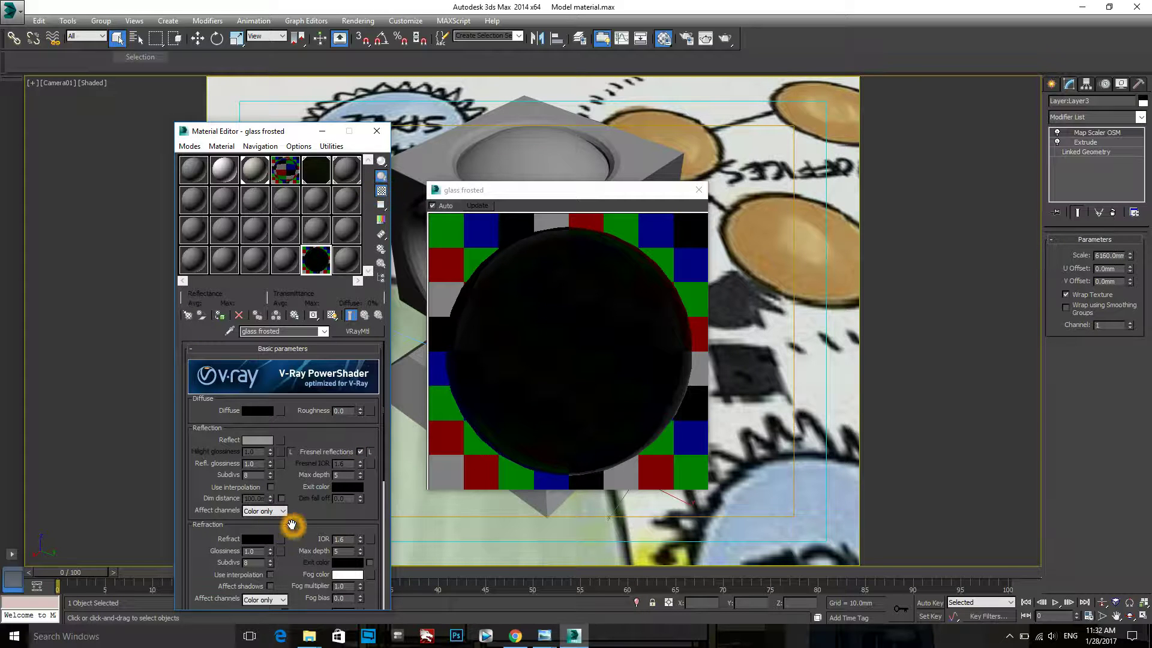
pyautogui.moveTo(291, 527); pyautogui.dragTo(314, 421)
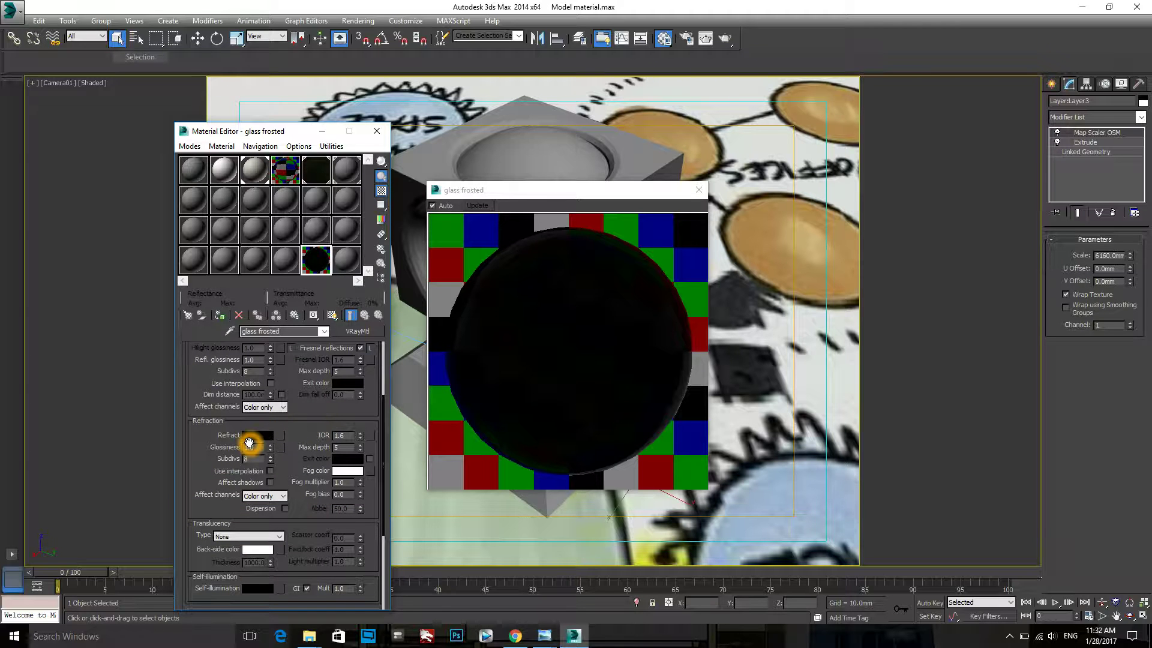
pyautogui.click(252, 436)
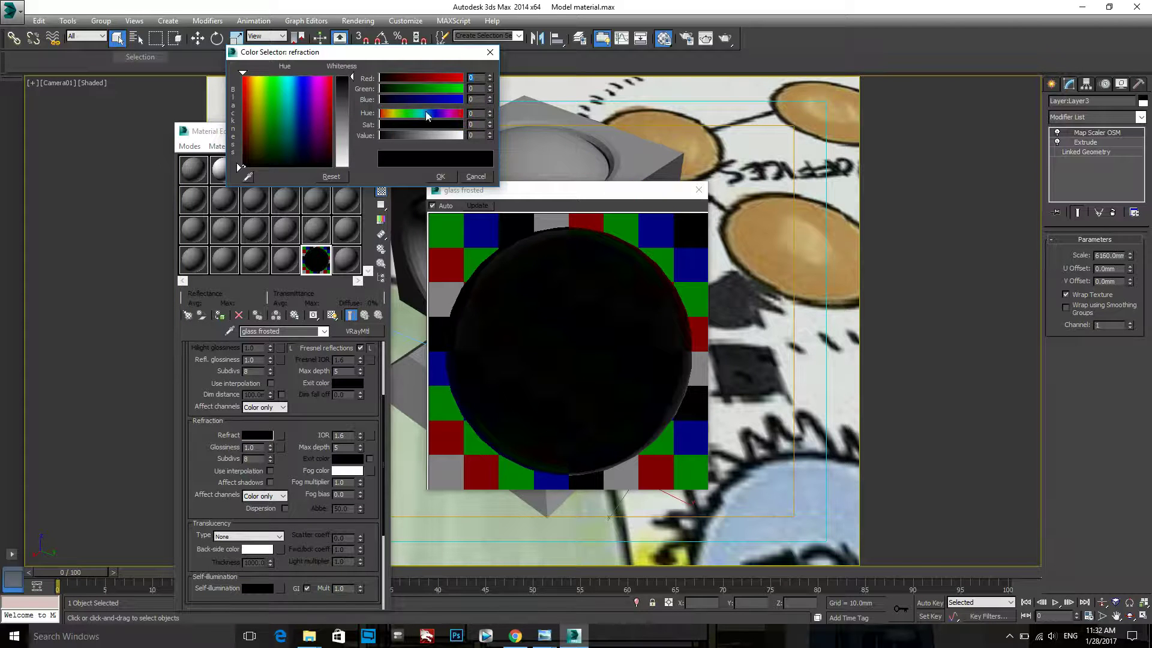
pyautogui.click(473, 135)
pyautogui.click(441, 177)
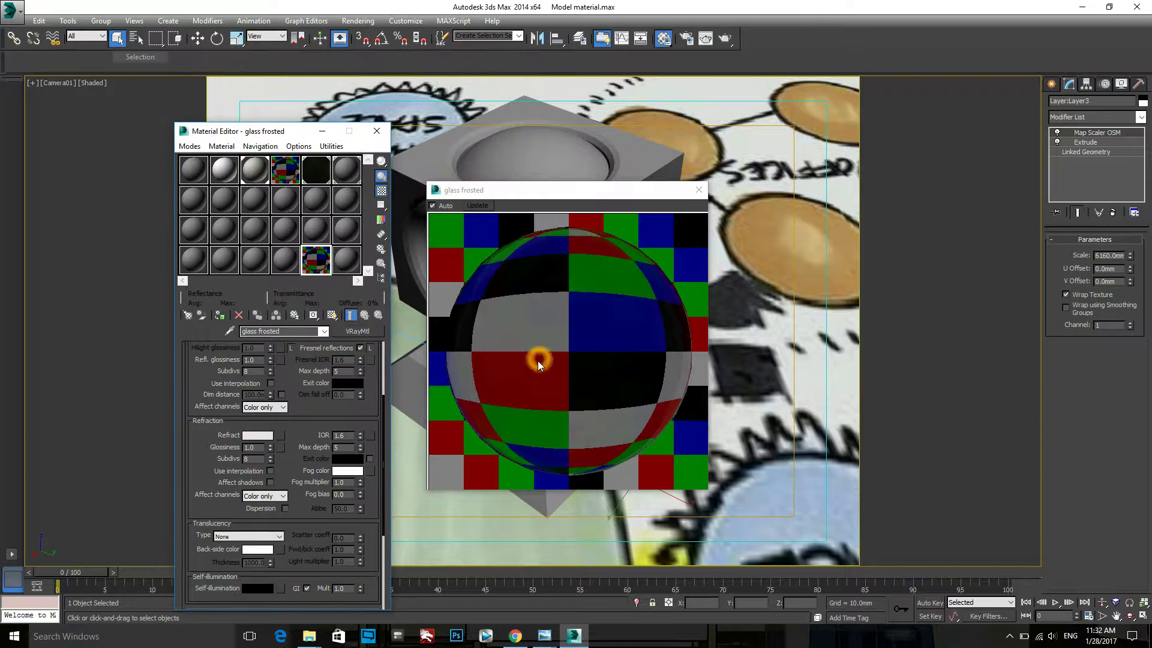
# Step: Set the fog colour to pale blue: Red 218, Green 241, Blue 255
pyautogui.click(354, 474)
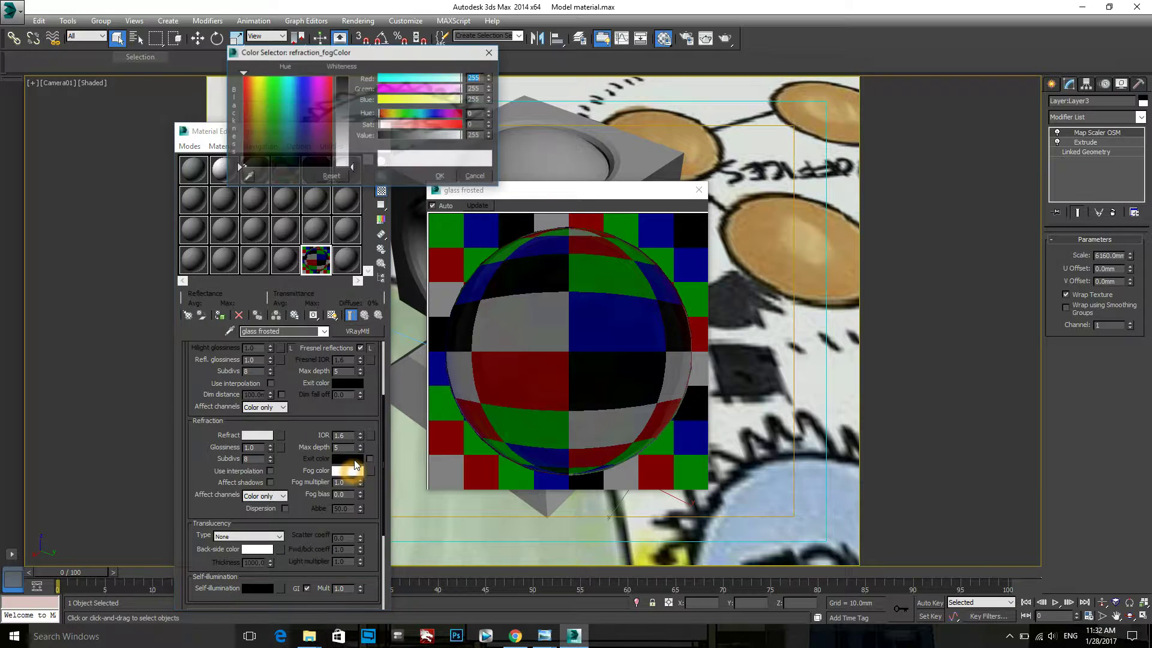
pyautogui.click(483, 113)
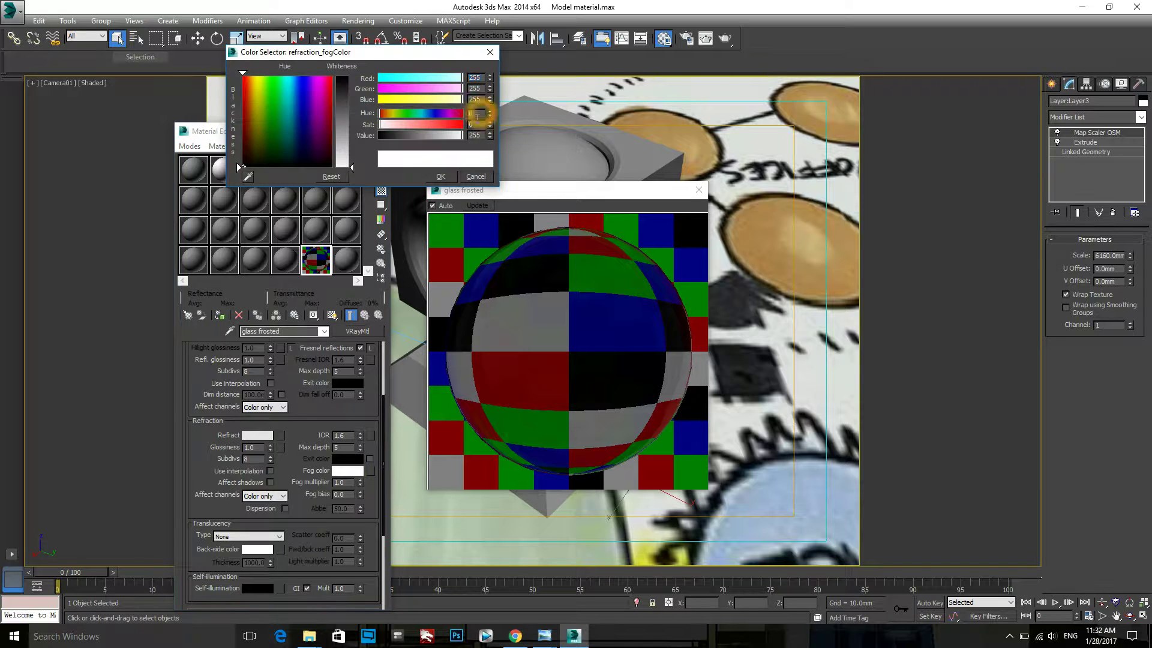
pyautogui.click(484, 84)
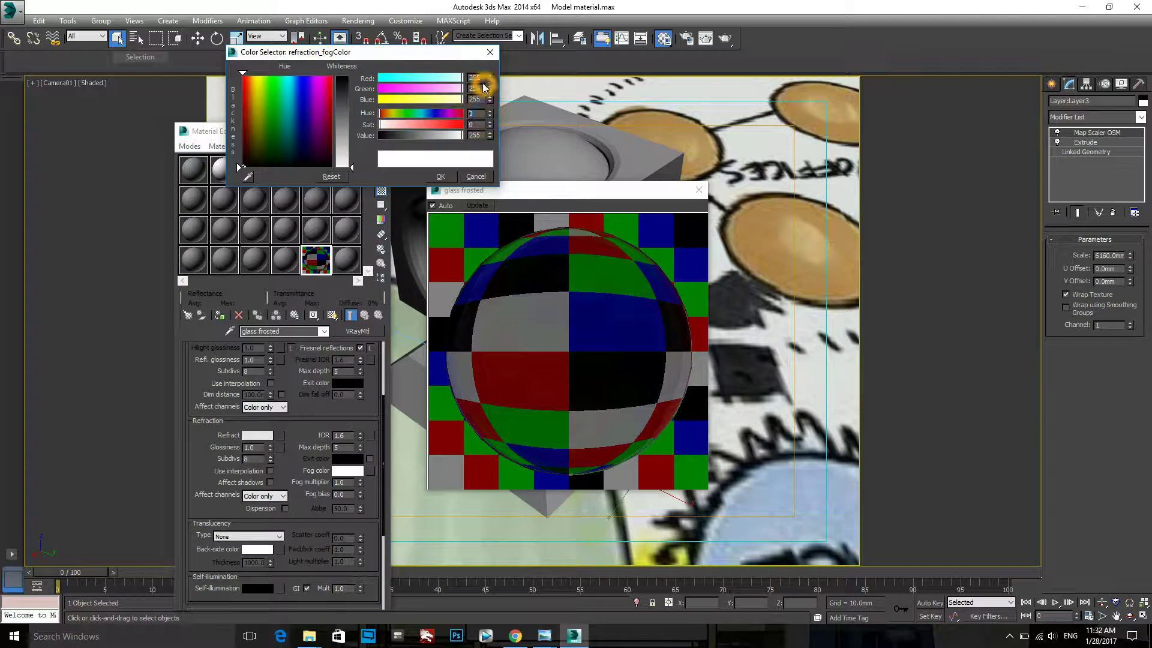
pyautogui.click(466, 76)
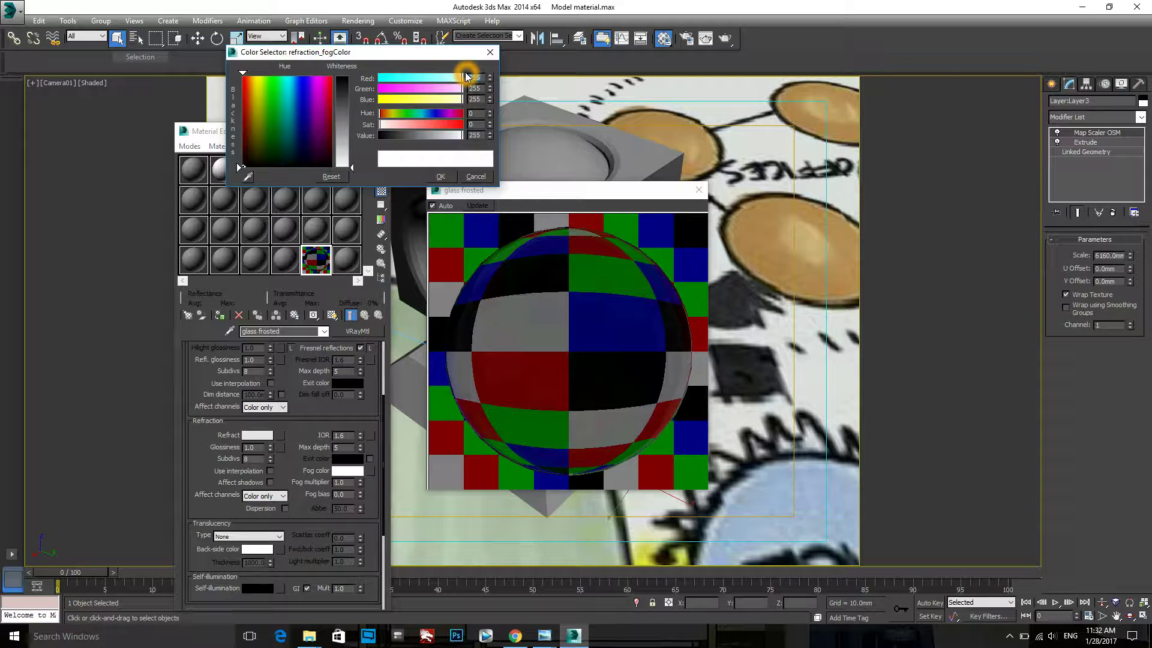
pyautogui.doubleClick(467, 77)
pyautogui.write('218')
pyautogui.doubleClick(475, 87)
pyautogui.click(476, 88)
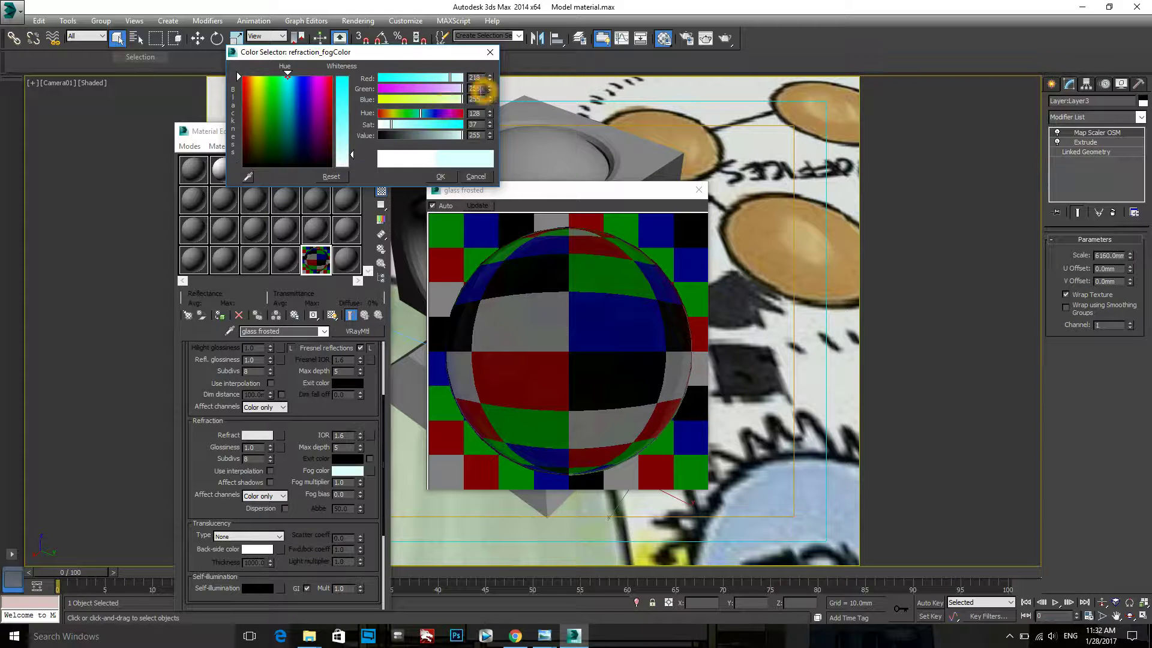
pyautogui.write('241')
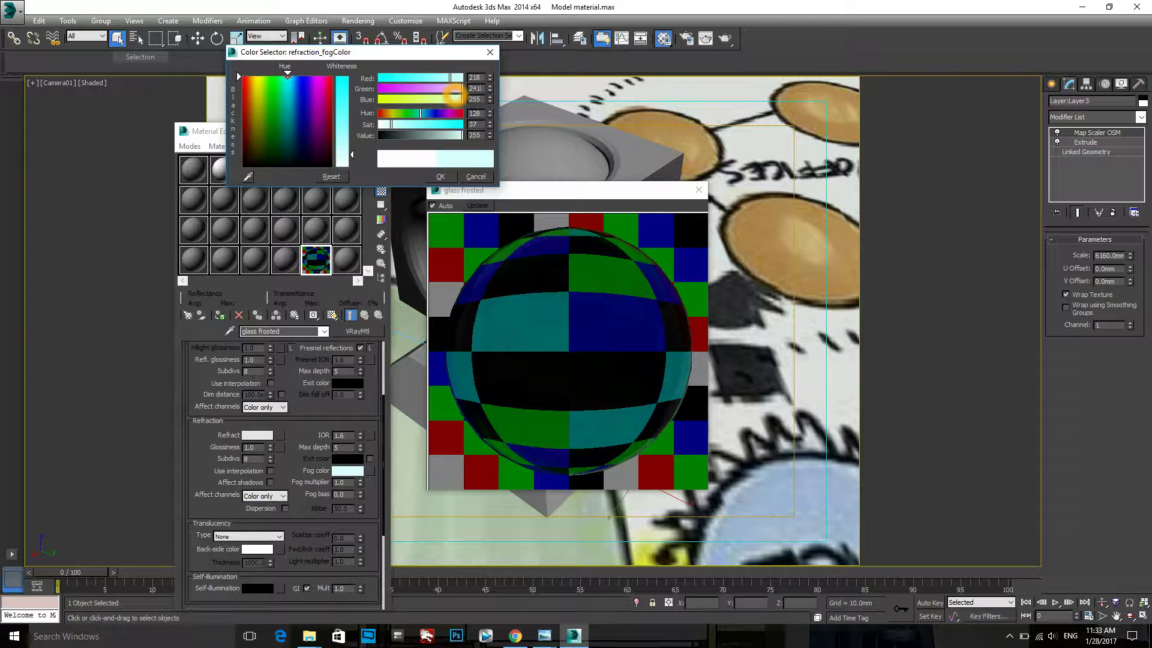
pyautogui.click(482, 99)
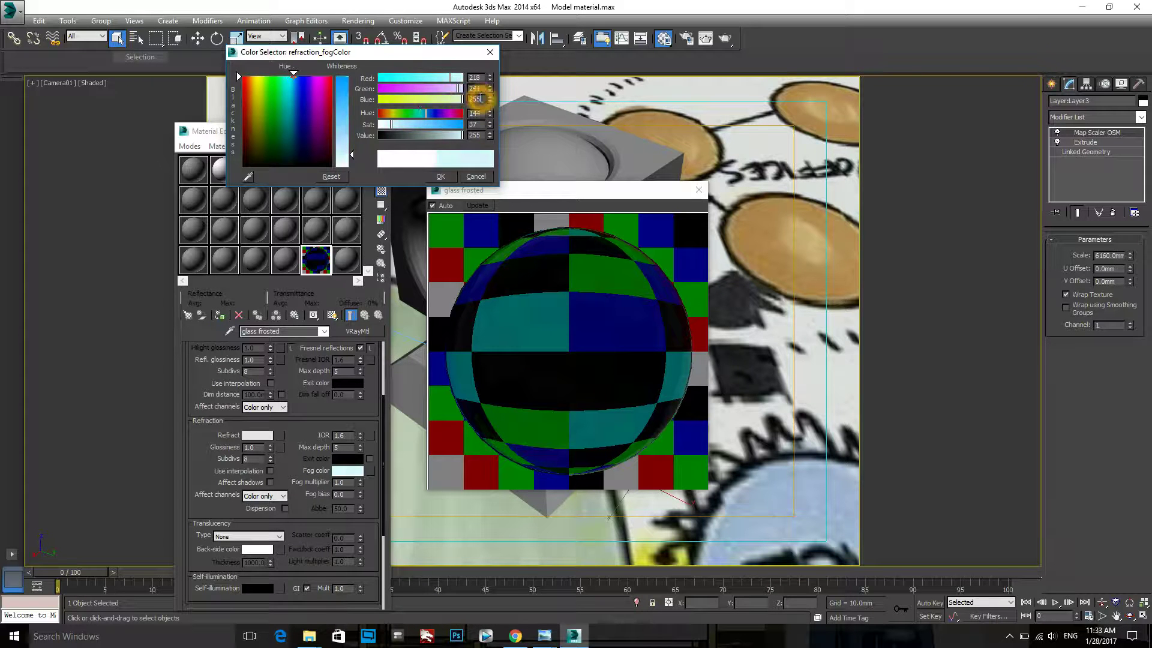
pyautogui.click(474, 307)
pyautogui.click(449, 175)
pyautogui.click(448, 174)
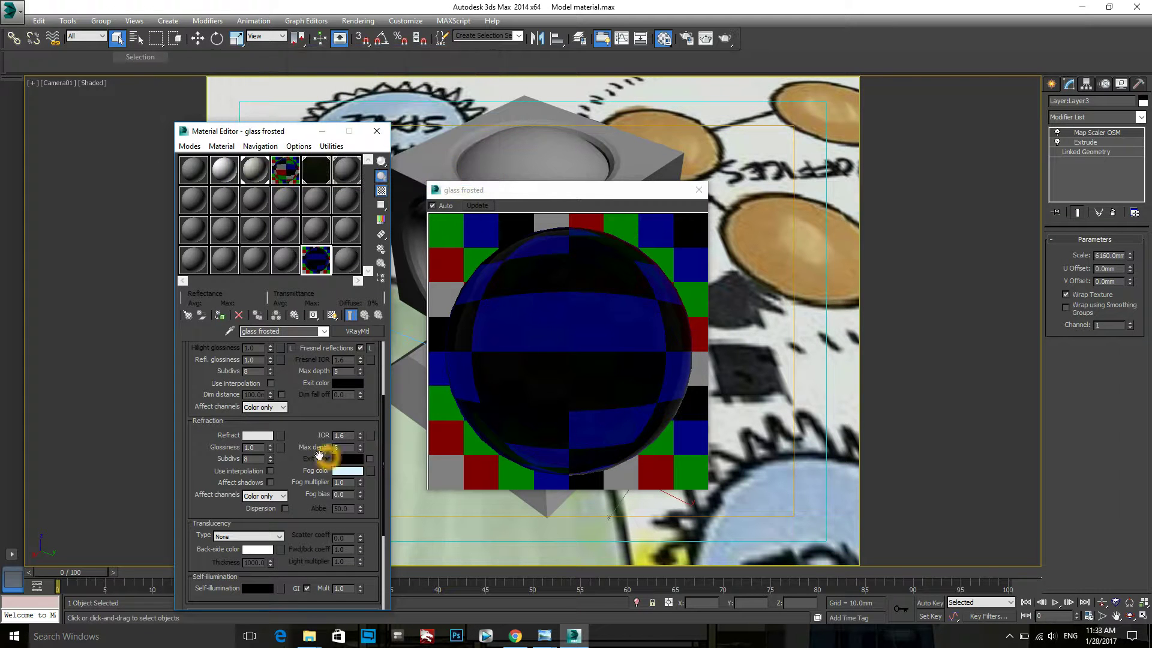
# Step: Enable Affect shadows on glass frosted, close the preview and select the cube
pyautogui.moveTo(286, 457); pyautogui.dragTo(285, 350)
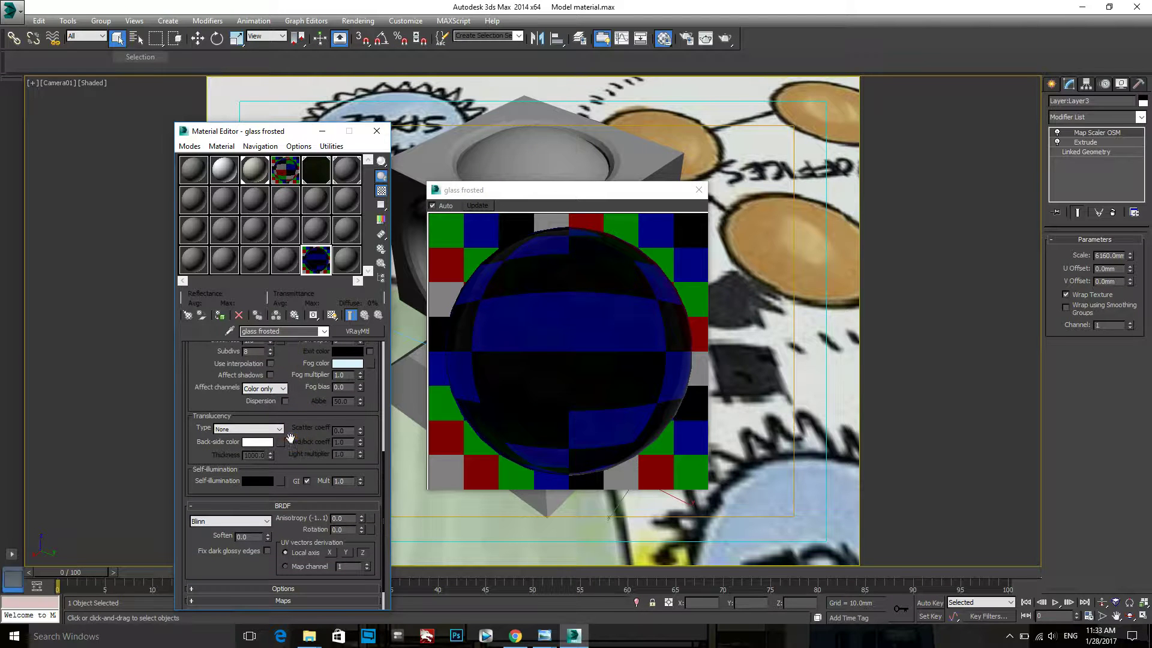
pyautogui.click(270, 375)
pyautogui.click(696, 189)
pyautogui.click(535, 171)
# Step: Add the base to the selection, assign glass frosted to both, and close the editor
pyautogui.click(606, 416)
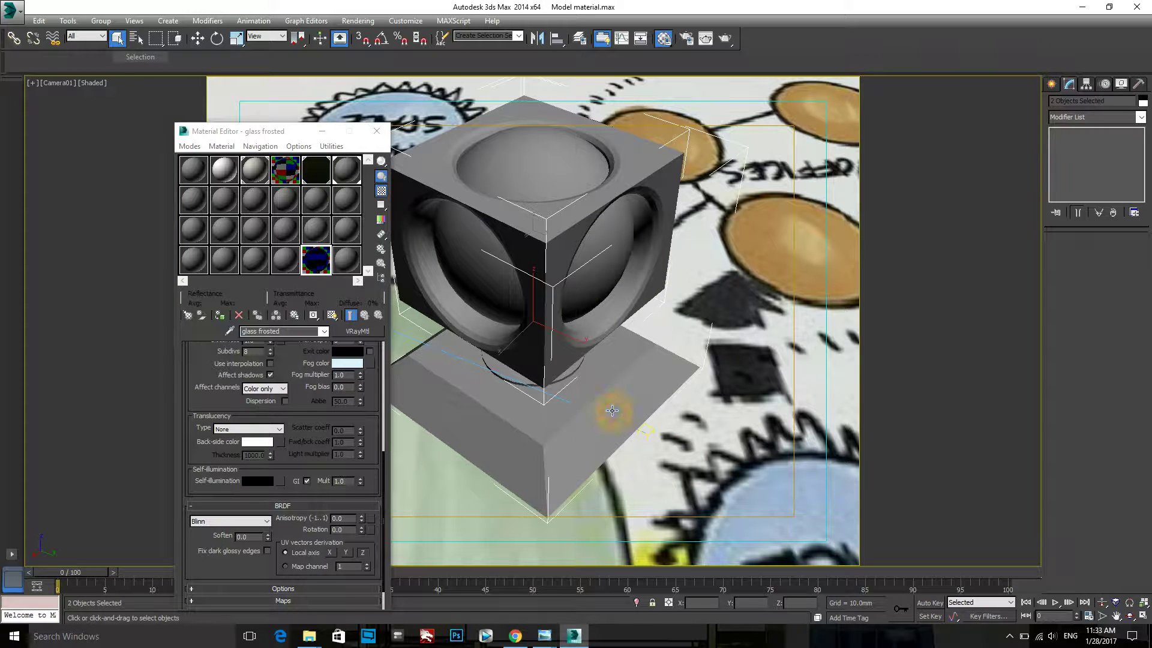
pyautogui.click(221, 314)
pyautogui.click(220, 313)
pyautogui.click(376, 138)
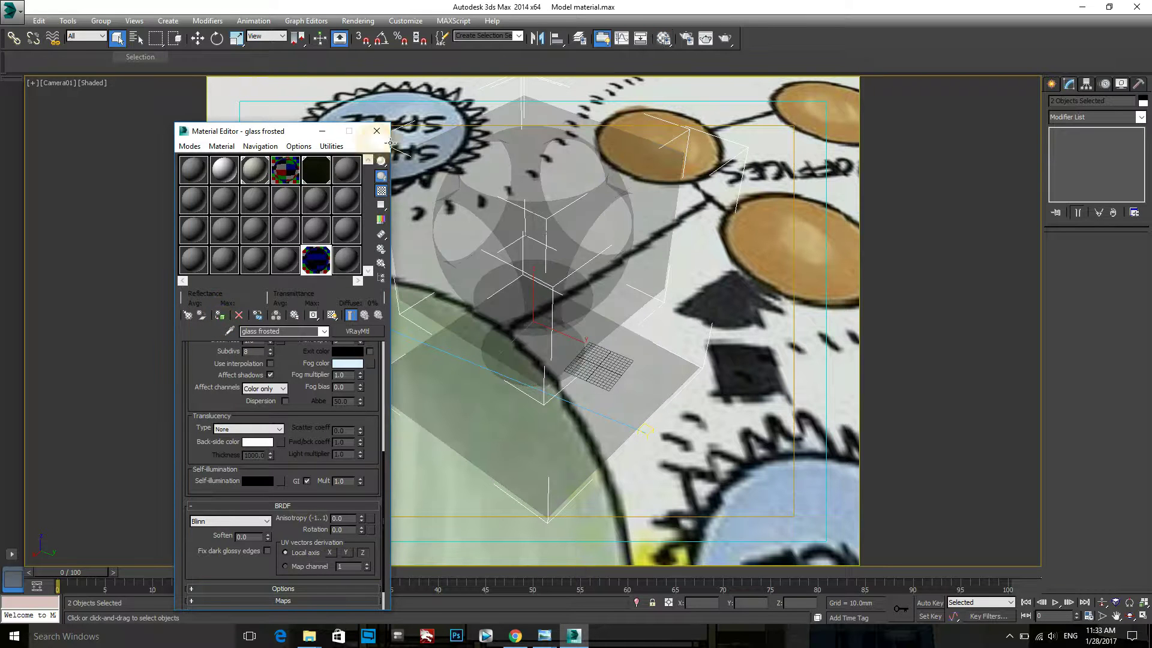
pyautogui.click(928, 327)
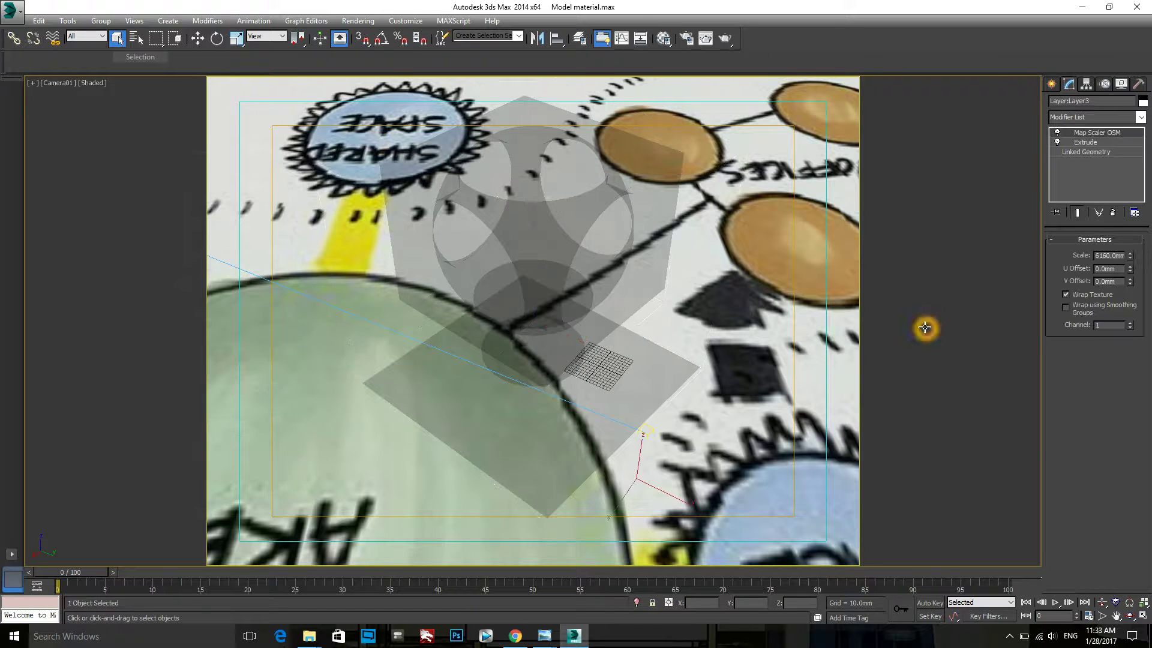
pyautogui.click(726, 41)
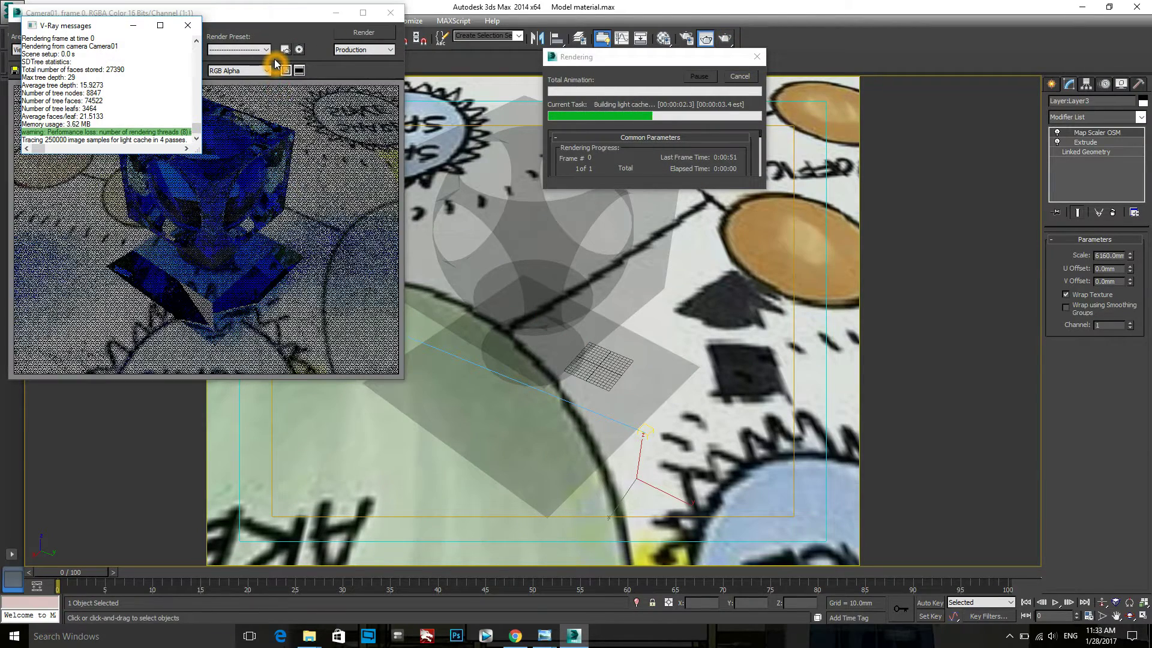
# Step: Drag the V-Ray render frame toward the screen centre while the camera view renders
pyautogui.click(268, 16)
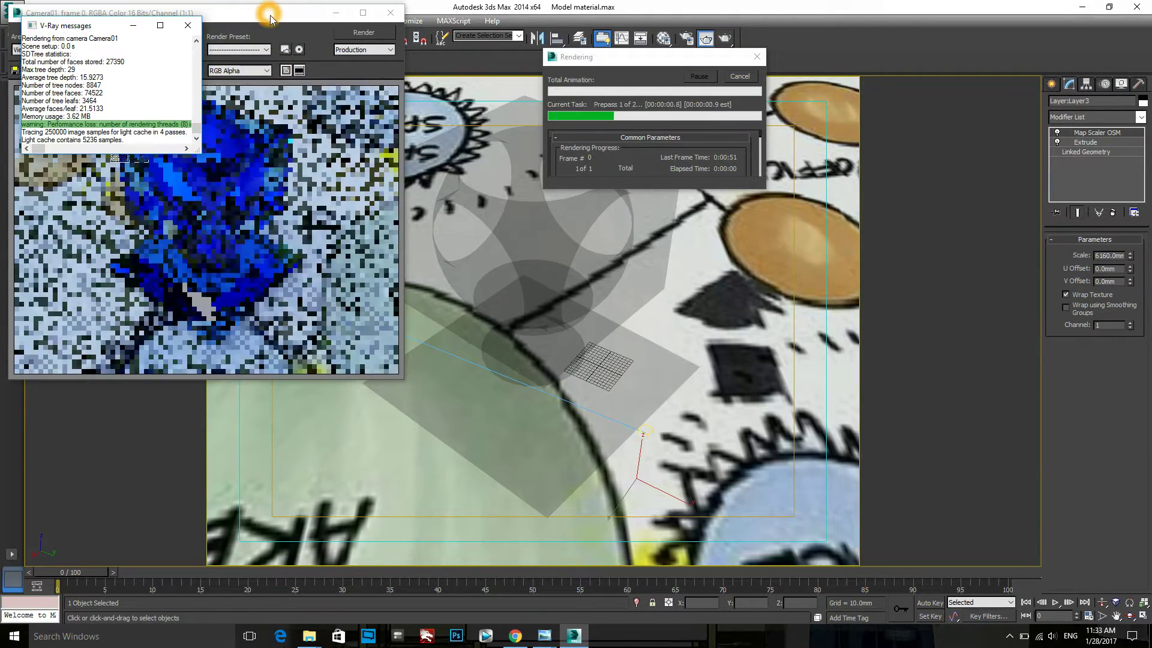
pyautogui.moveTo(268, 16)
pyautogui.mouseDown()
pyautogui.moveTo(328, 84)
pyautogui.moveTo(493, 160)
pyautogui.mouseUp()
pyautogui.click(483, 400)
pyautogui.click(479, 352)
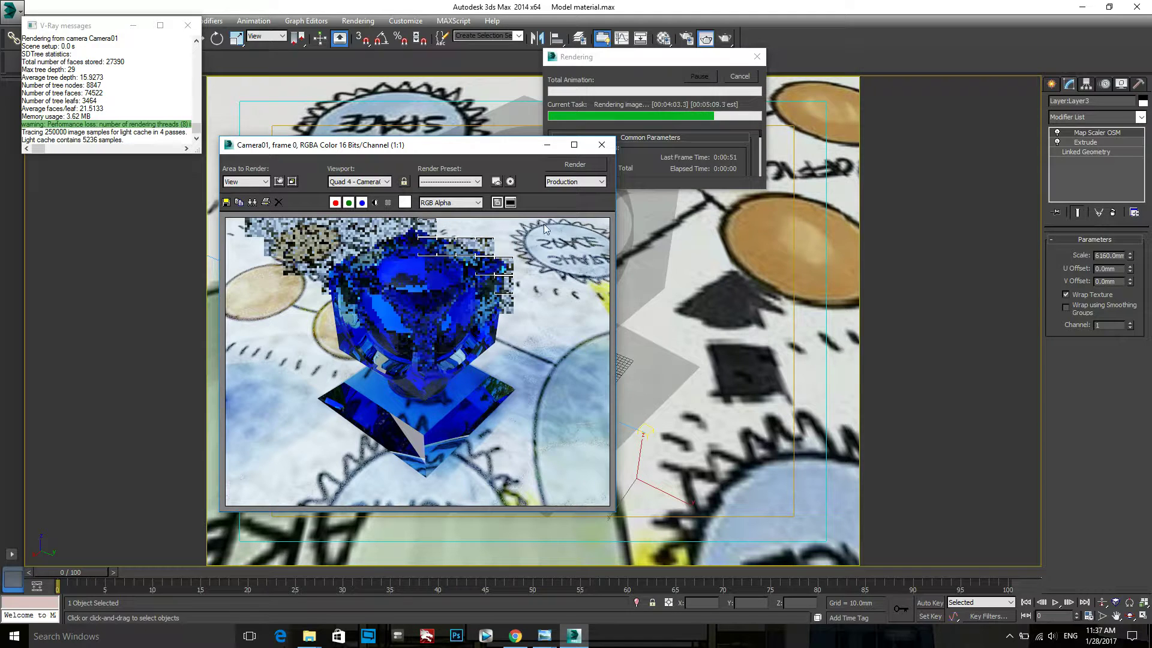
# Step: Maximize the render frame and zoom the blue glass cube render to 2:1
pyautogui.click(574, 146)
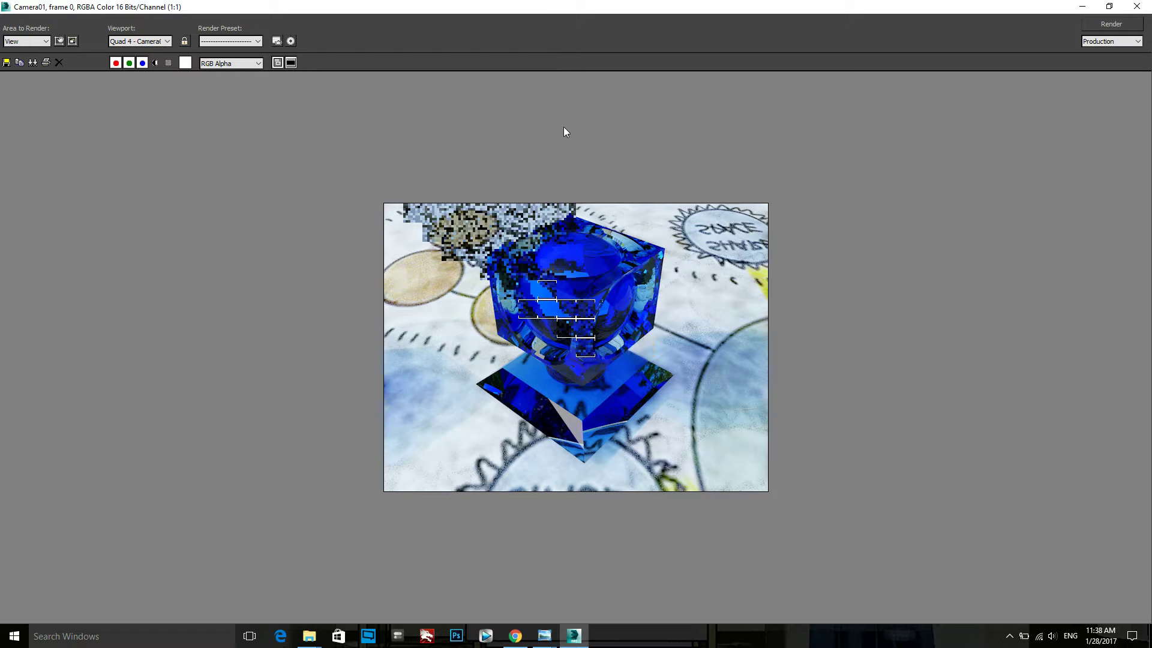
pyautogui.keyDown('ctrl'); pyautogui.click(614, 310); pyautogui.keyUp('ctrl')
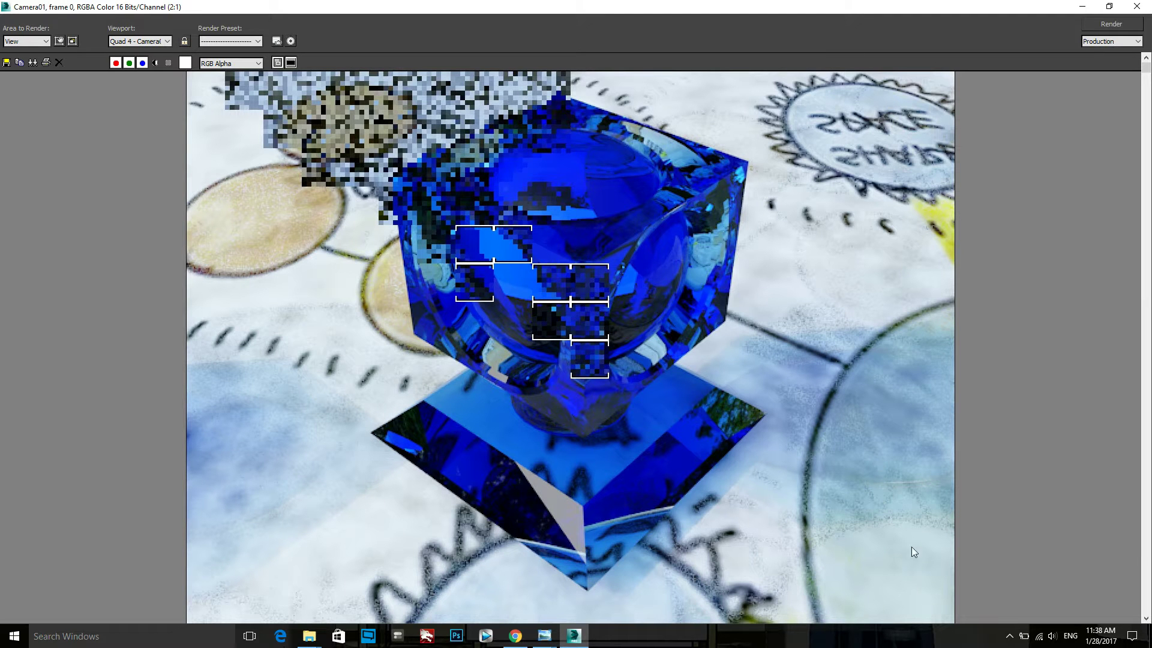
pyautogui.click(1012, 638)
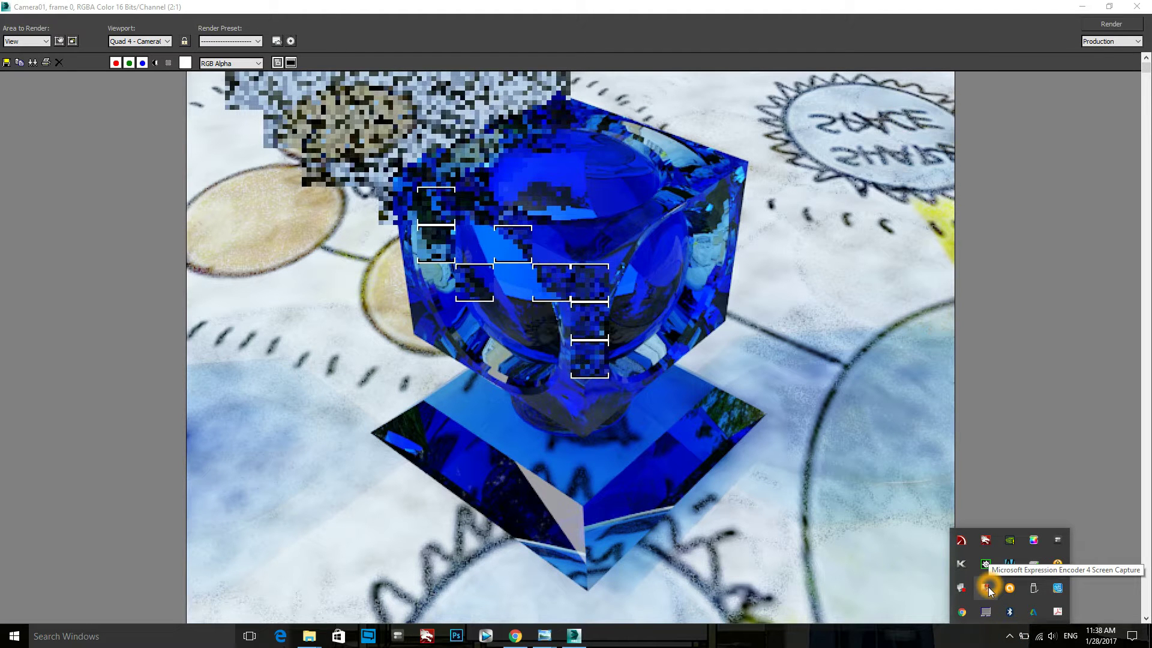
pyautogui.rightClick(988, 587)
# Step: Stop the Expression Encoder screen recording from its tray menu
pyautogui.click(886, 536)
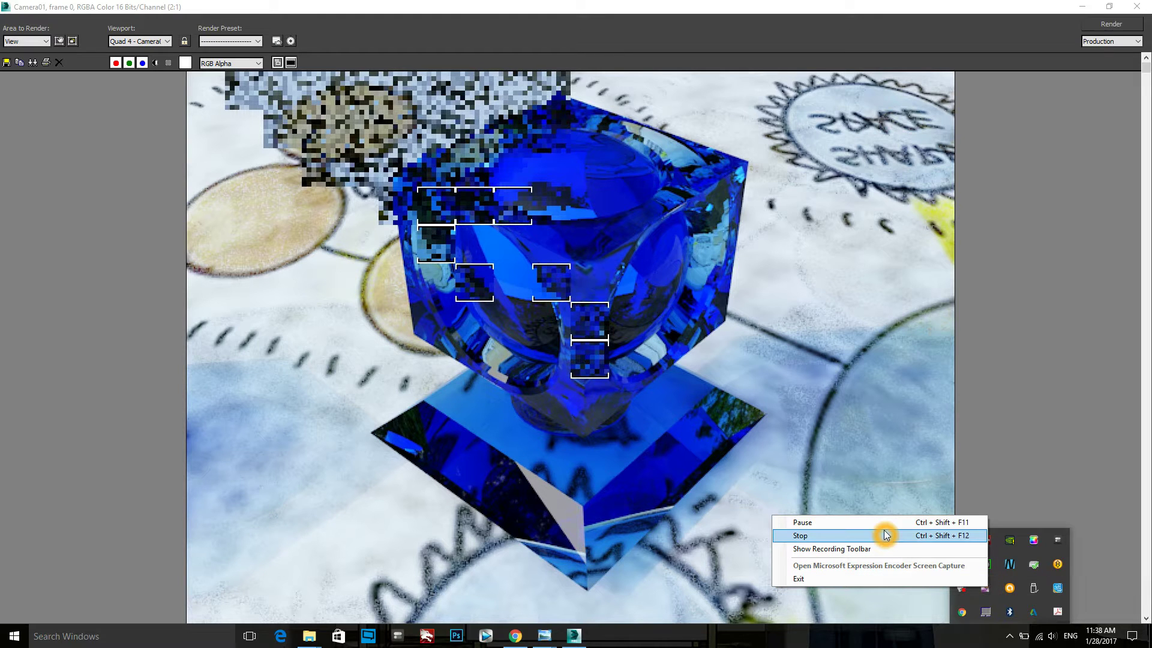